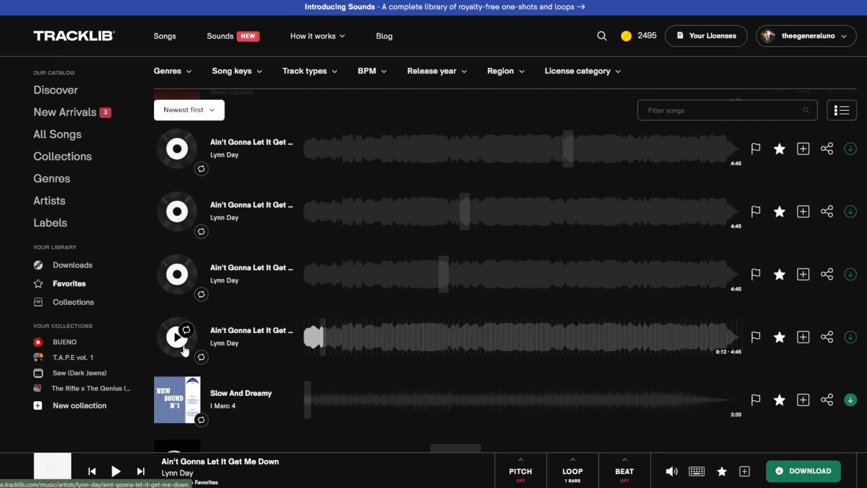
# Preview the four saved loops of "Ain't Gonna Let It Get Me Down" in Favorites, from the lowest entry to the uppermost.
pyautogui.click(179, 339)
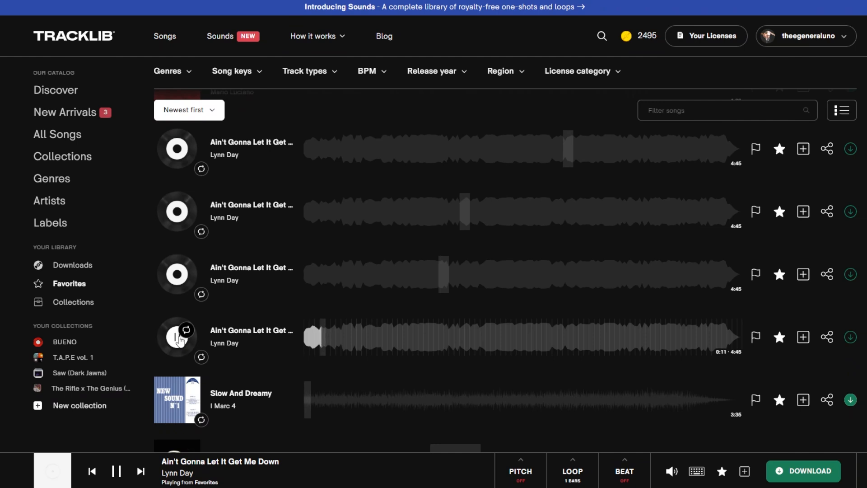
pyautogui.click(180, 340)
pyautogui.click(179, 276)
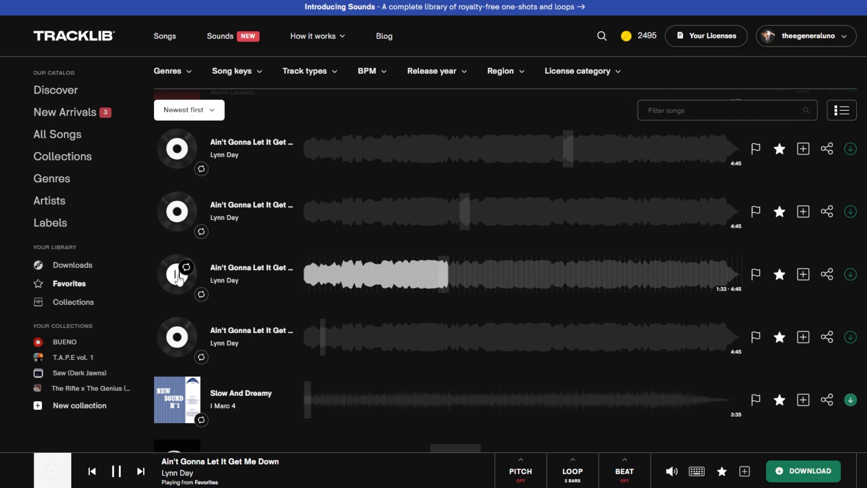
pyautogui.click(178, 275)
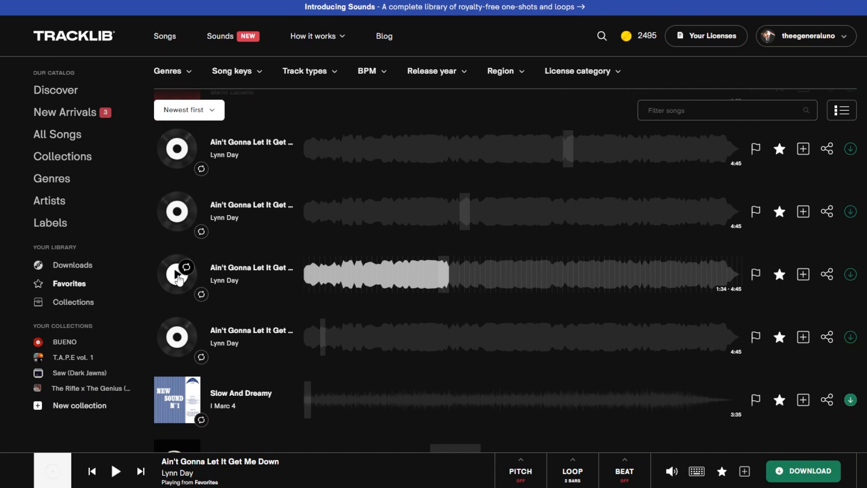
pyautogui.click(177, 210)
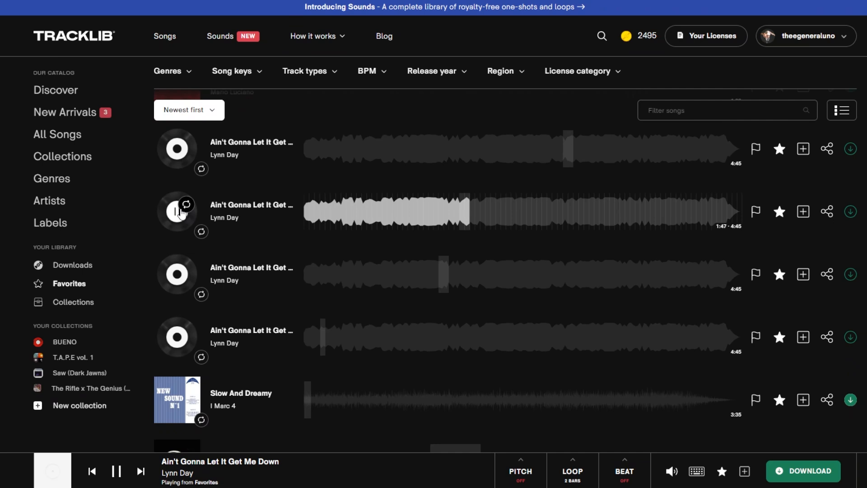
pyautogui.click(180, 213)
pyautogui.click(179, 212)
pyautogui.click(176, 215)
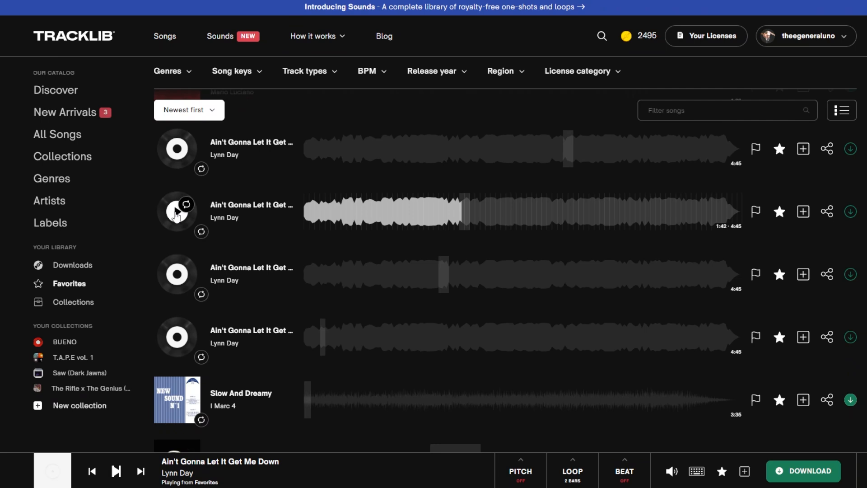
pyautogui.click(177, 149)
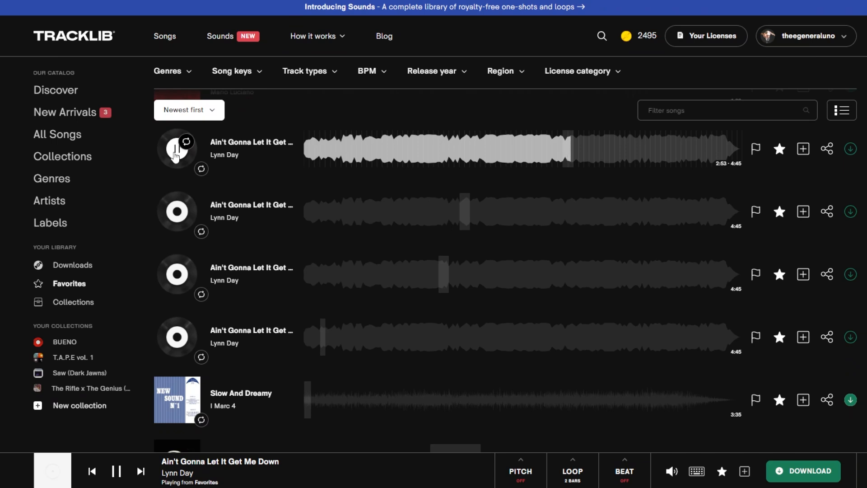
pyautogui.click(175, 157)
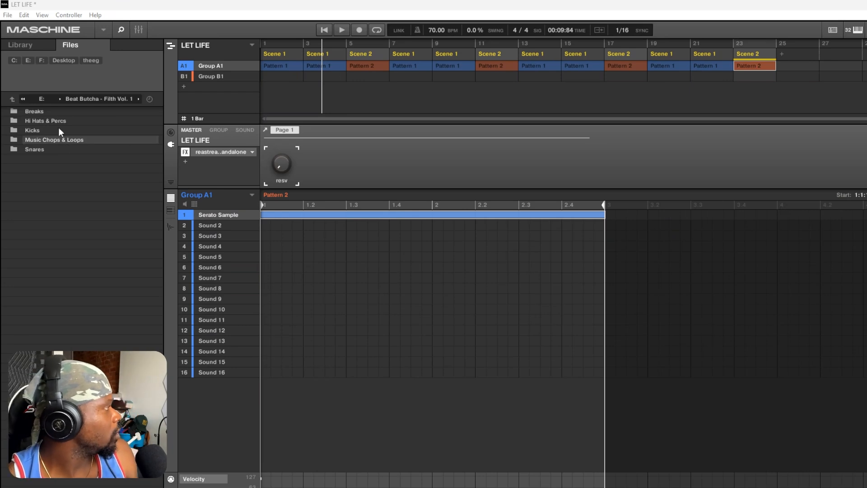
# Switch to the LET LIFE project in Maschine, select Group A1, and show Scene 1 in the Ideas view.
pyautogui.click(213, 67)
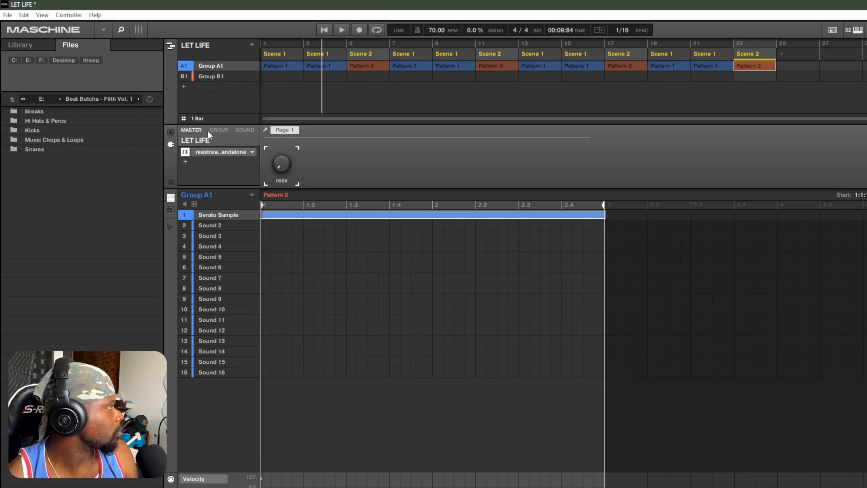
pyautogui.click(139, 29)
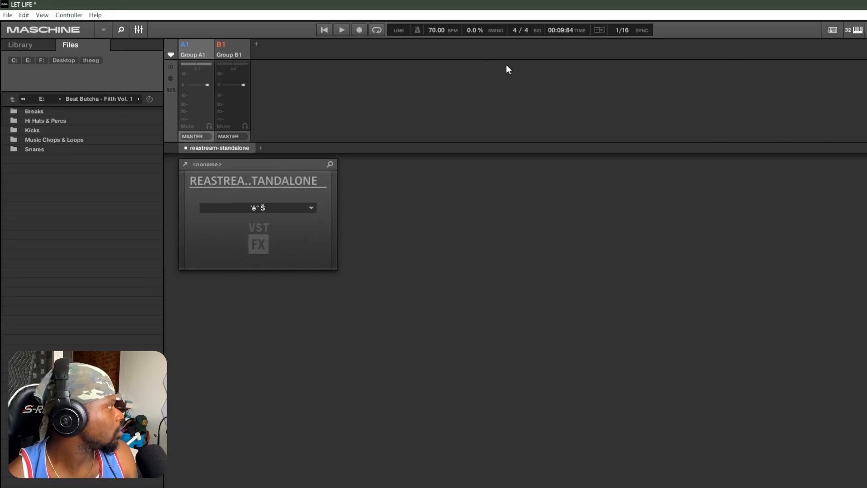
pyautogui.click(185, 44)
pyautogui.click(139, 30)
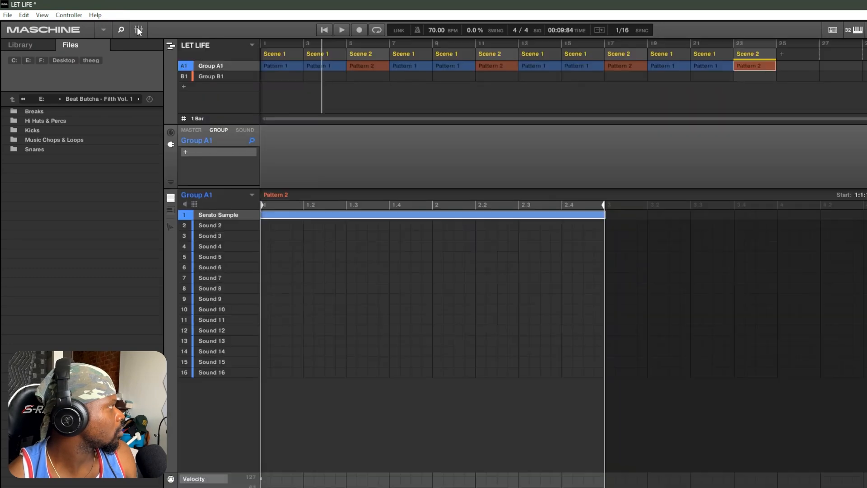
pyautogui.click(171, 46)
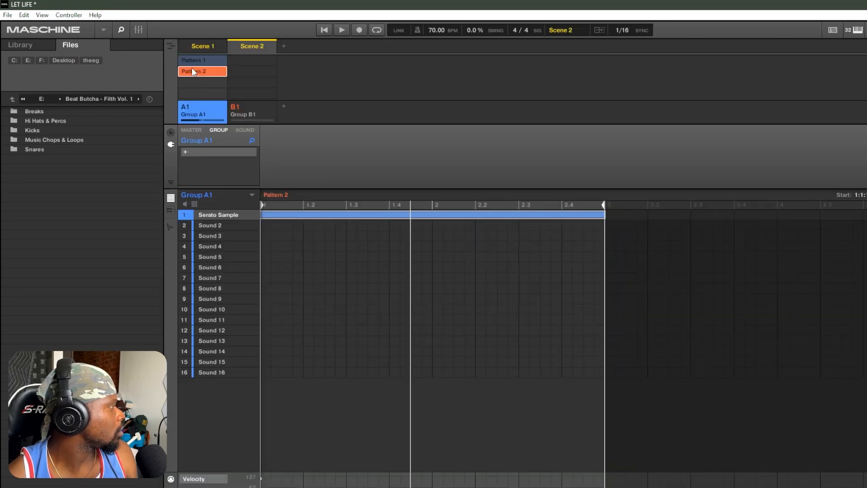
pyautogui.click(201, 46)
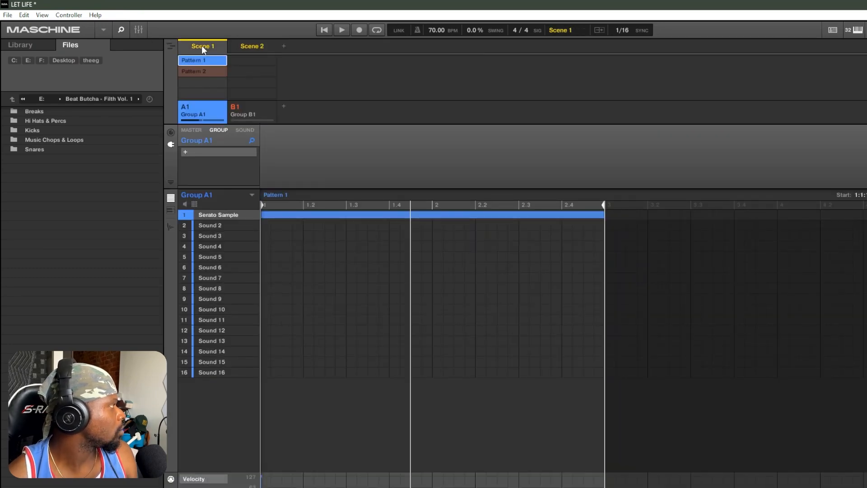
# Open the Serato Sample plug-in on Group A1's first sound and move its window clear of the sound's parameters.
pyautogui.click(192, 129)
pyautogui.click(244, 130)
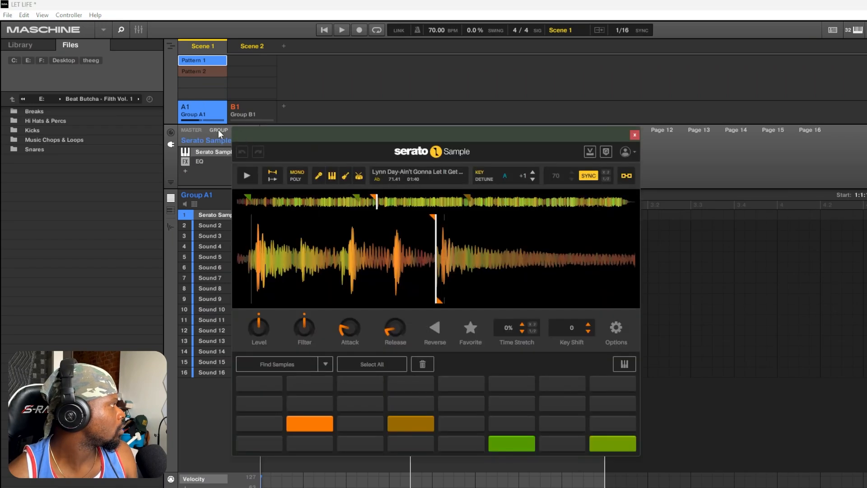
pyautogui.moveTo(296, 137); pyautogui.dragTo(470, 90)
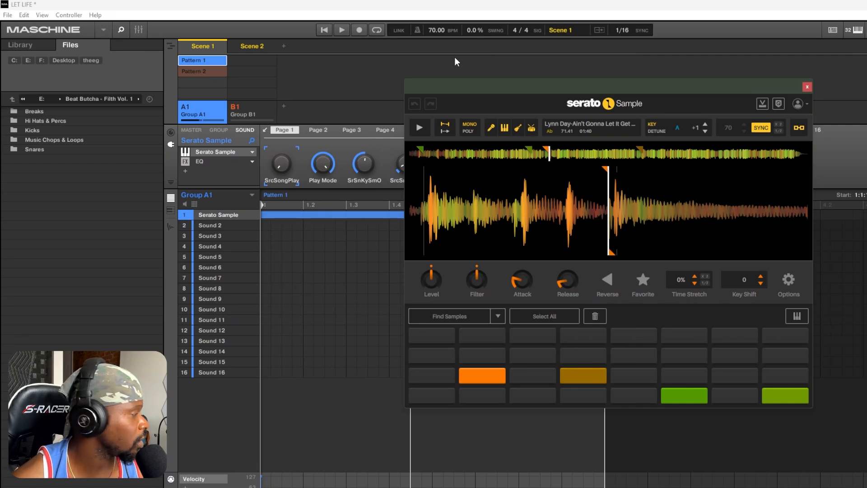
# Audition the orange and yellow sample chops in Serato Sample.
pyautogui.click(490, 380)
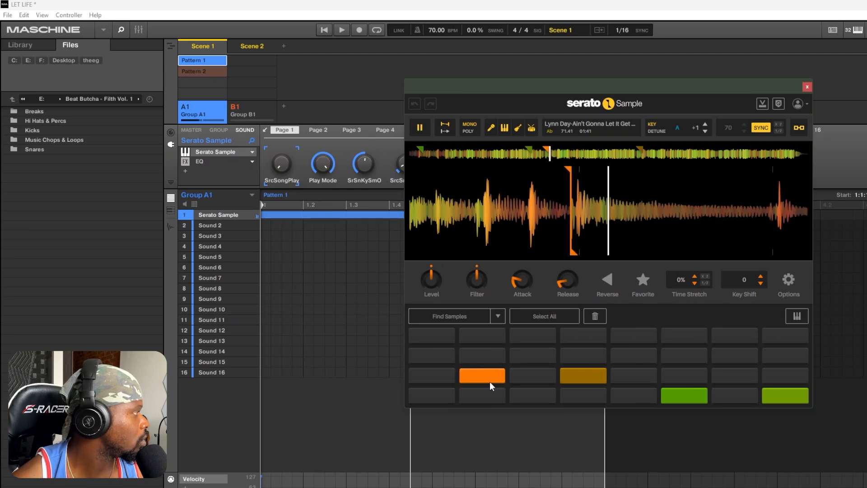
pyautogui.click(489, 381)
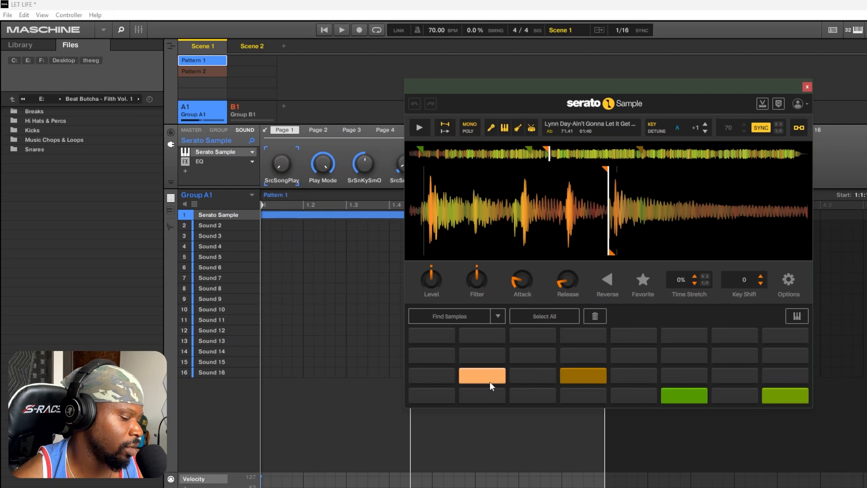
pyautogui.click(575, 375)
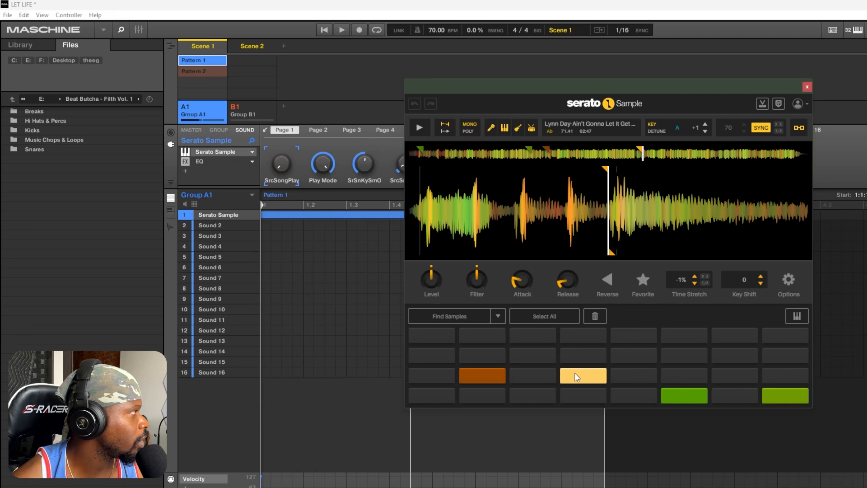
# Uncover more of the pattern editor and play Scene 1's Pattern 1 from the start, stopping playback after listening.
pyautogui.moveTo(525, 93); pyautogui.dragTo(663, 99)
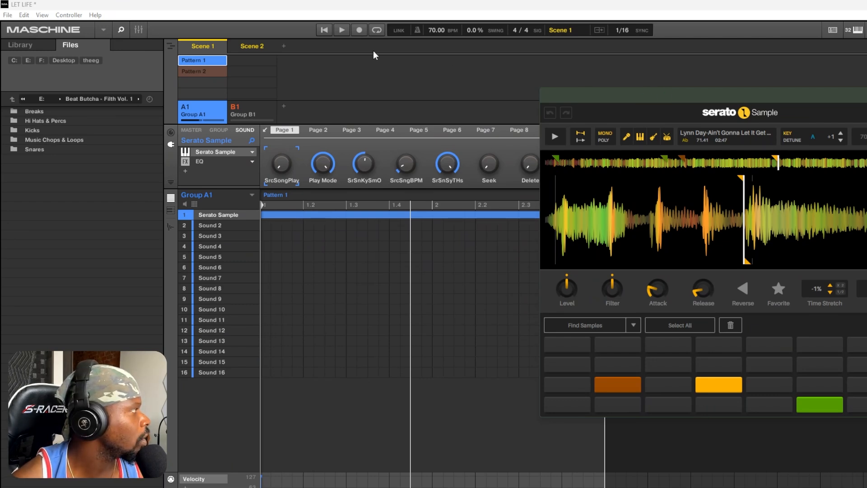
pyautogui.click(325, 34)
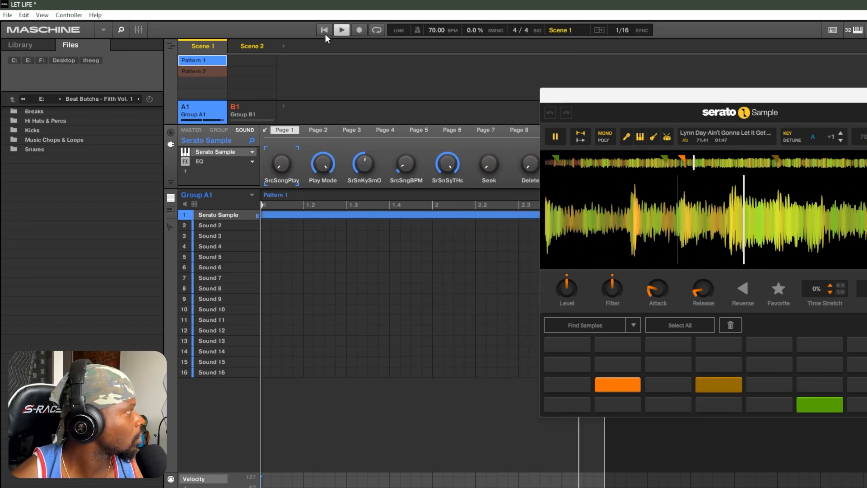
pyautogui.click(324, 33)
pyautogui.click(342, 31)
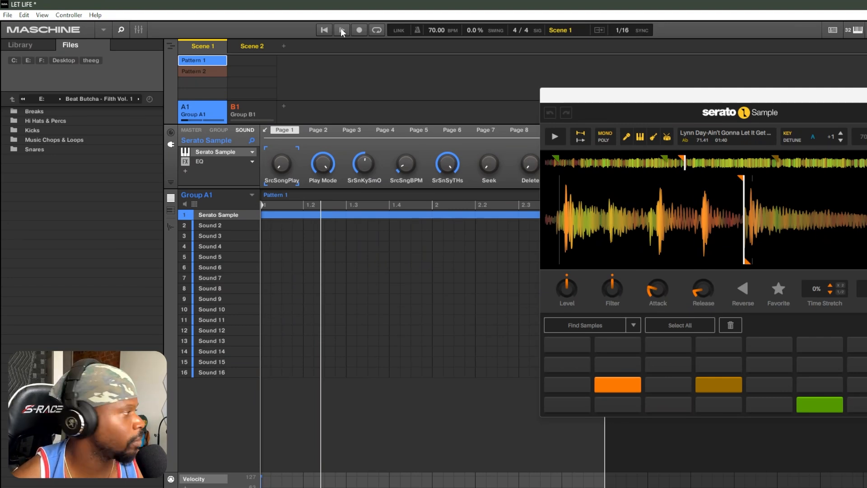
# Select Scene 2 and play its Pattern 2 from the start, stopping playback after listening.
pyautogui.click(252, 46)
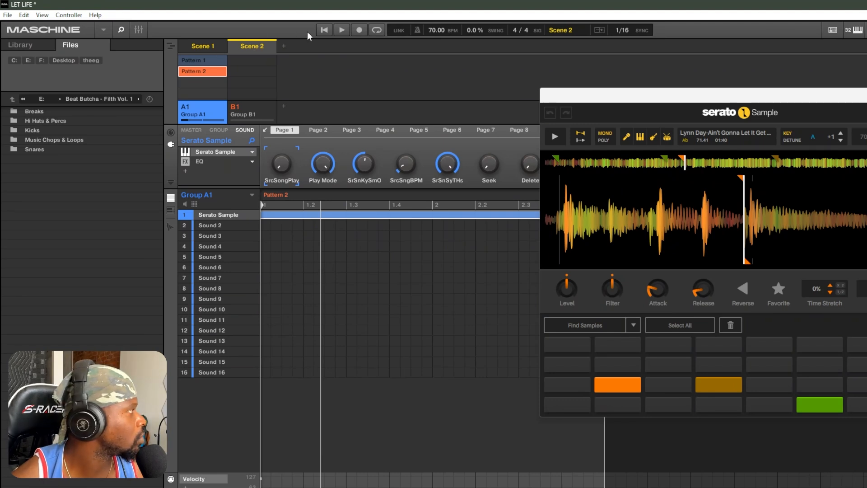
pyautogui.click(324, 30)
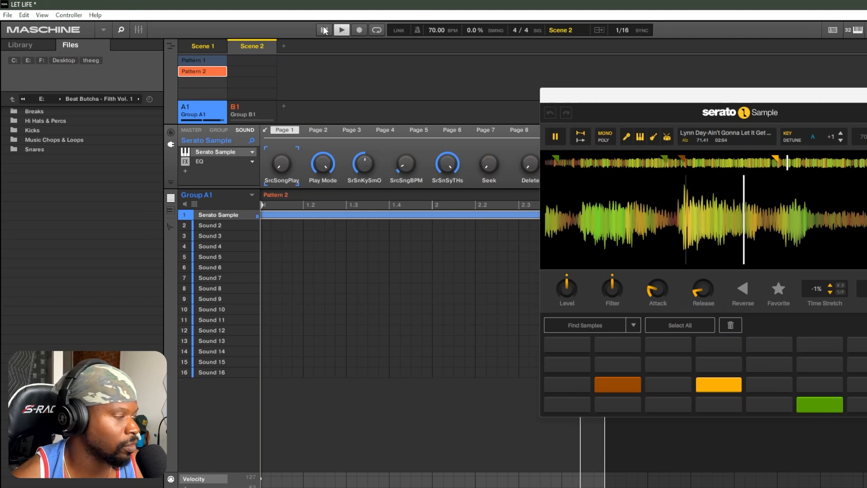
pyautogui.click(325, 30)
pyautogui.click(342, 31)
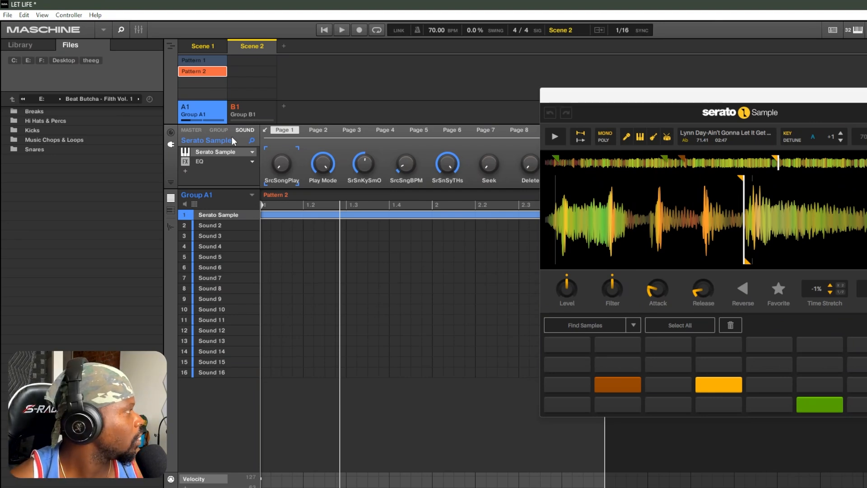
# Show the EQ effect's frequency and gain settings on the Serato Sample sound, uncovering all four bands.
pyautogui.click(209, 162)
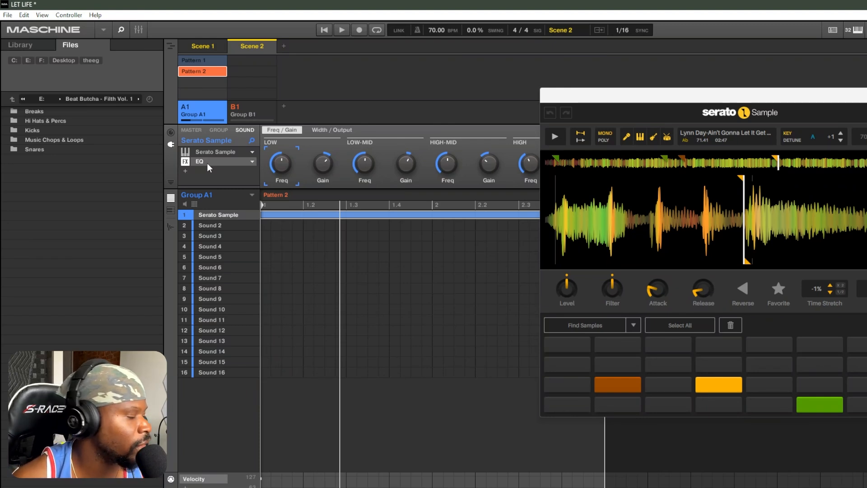
pyautogui.moveTo(596, 101); pyautogui.dragTo(618, 192)
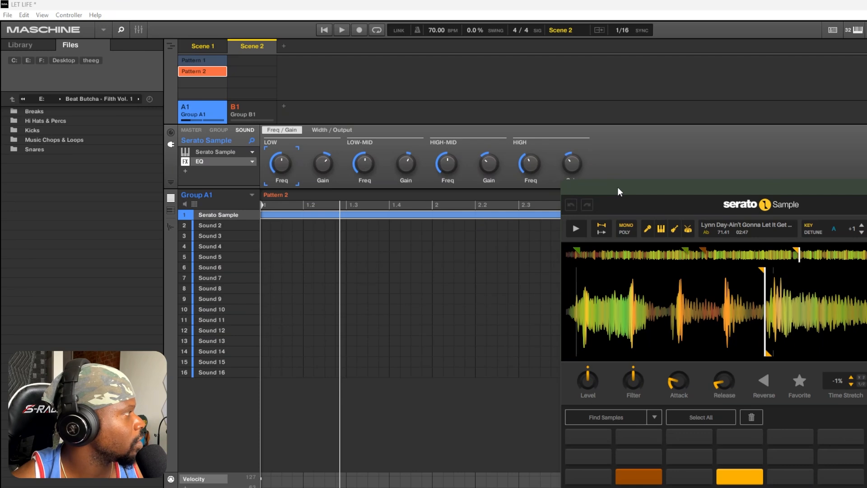
pyautogui.moveTo(617, 187); pyautogui.dragTo(583, 56)
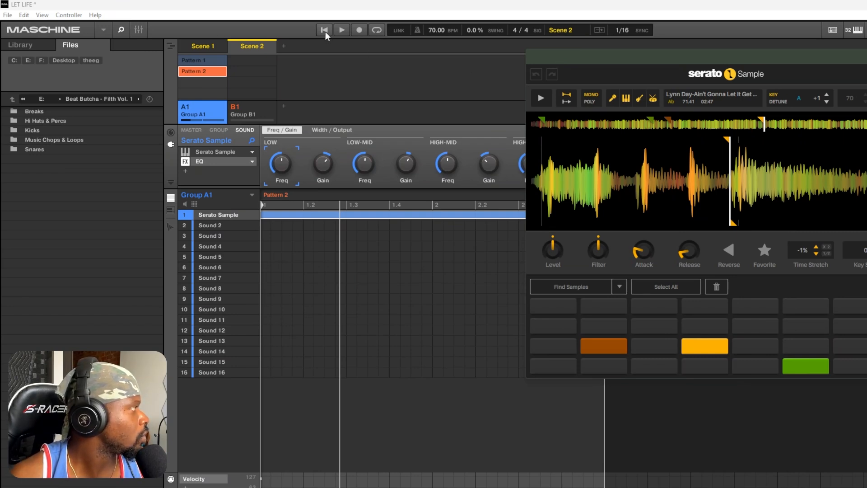
# Show the song arrangement with the plug-in window clear of the timeline and play it from the beginning, stopping after the third Pattern 2 lead-in.
pyautogui.click(171, 45)
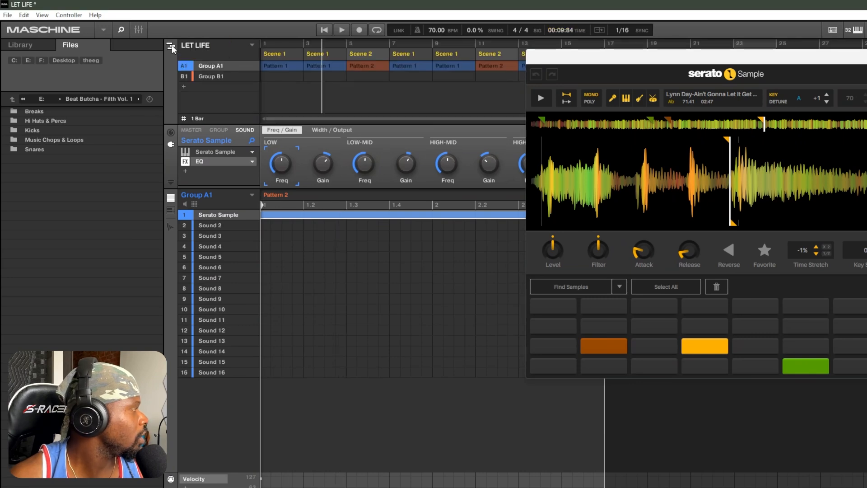
pyautogui.moveTo(637, 55); pyautogui.dragTo(430, 184)
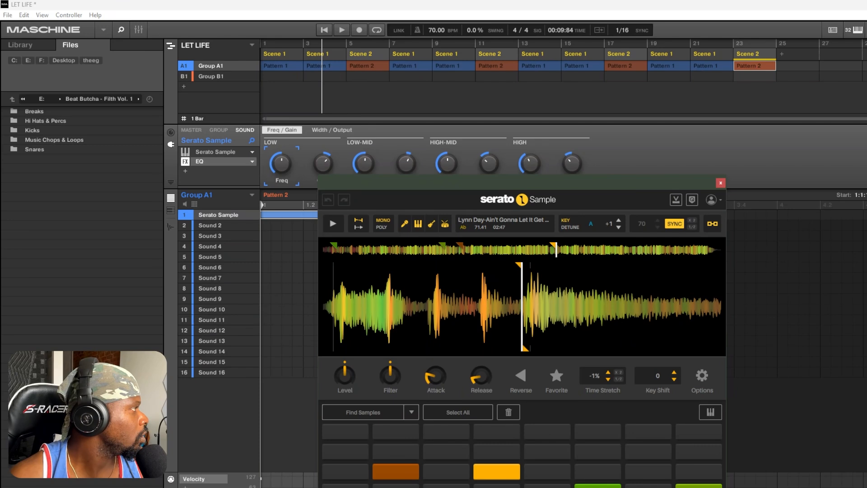
pyautogui.click(322, 29)
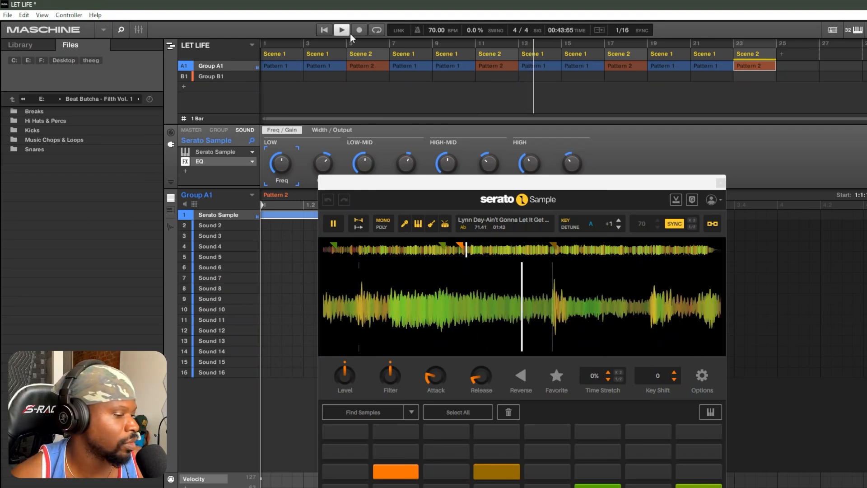
pyautogui.press('space')
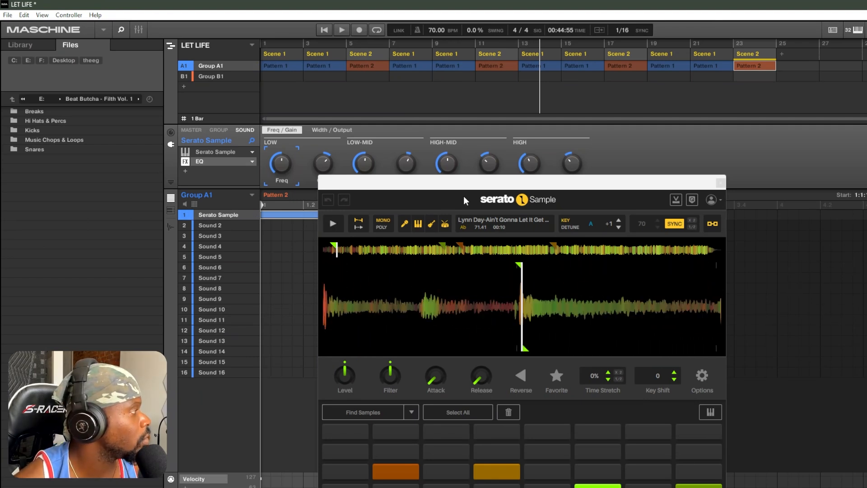
# Mute the drums stem of the sample in Serato Sample and audition the green chop without drums.
pyautogui.click(441, 224)
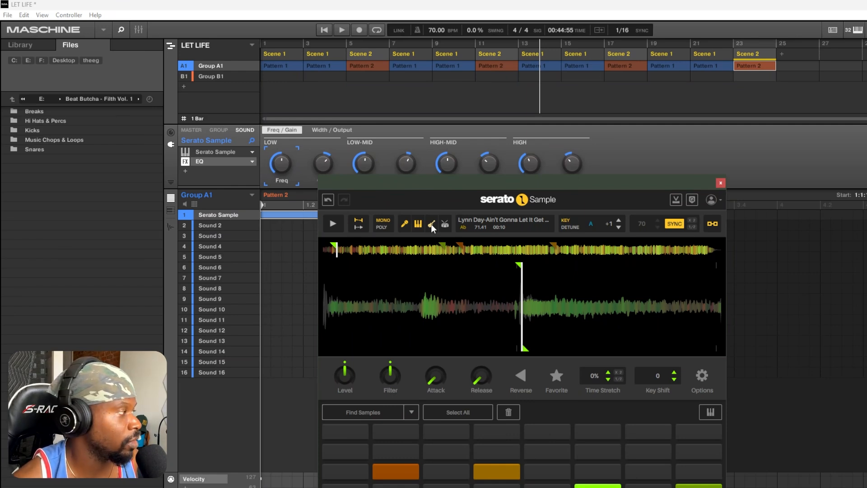
pyautogui.press('space')
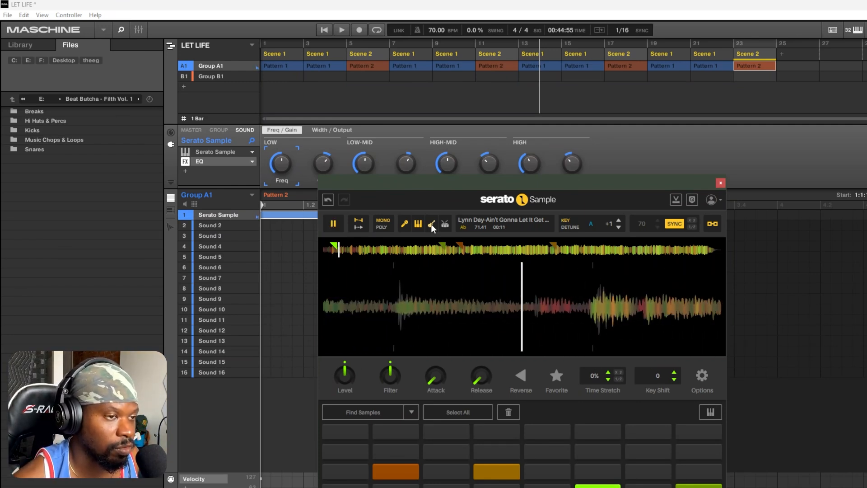
pyautogui.press('space')
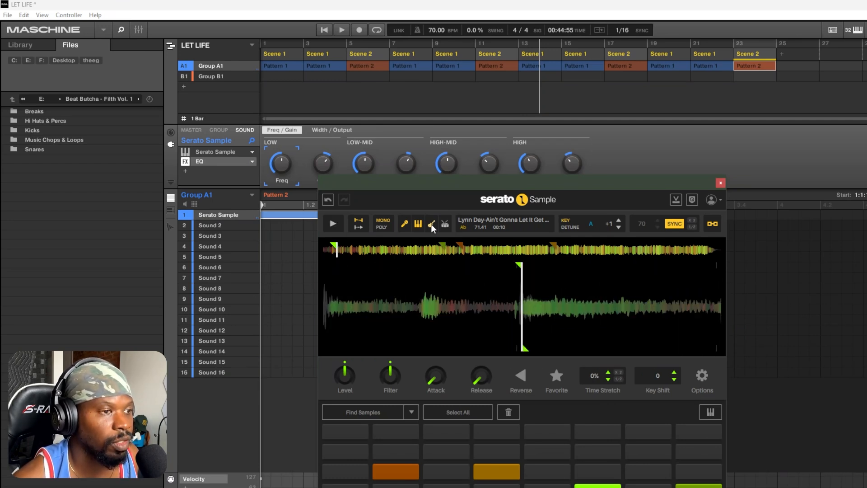
pyautogui.press('space')
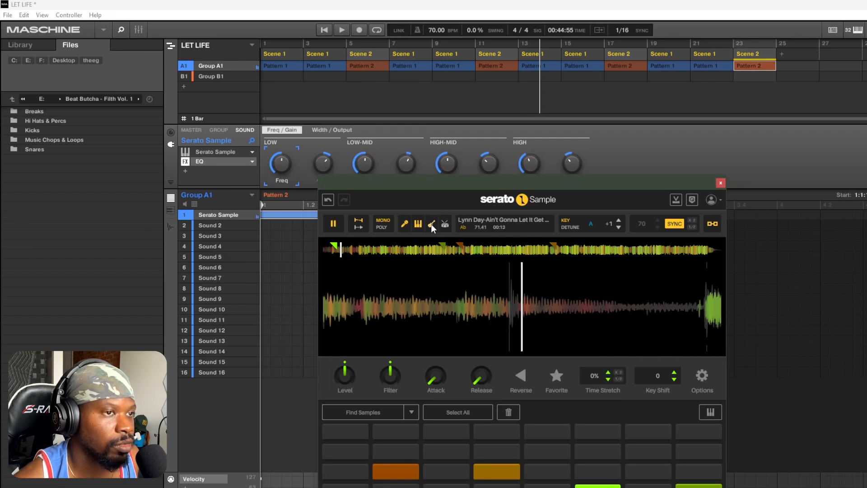
pyautogui.press('space')
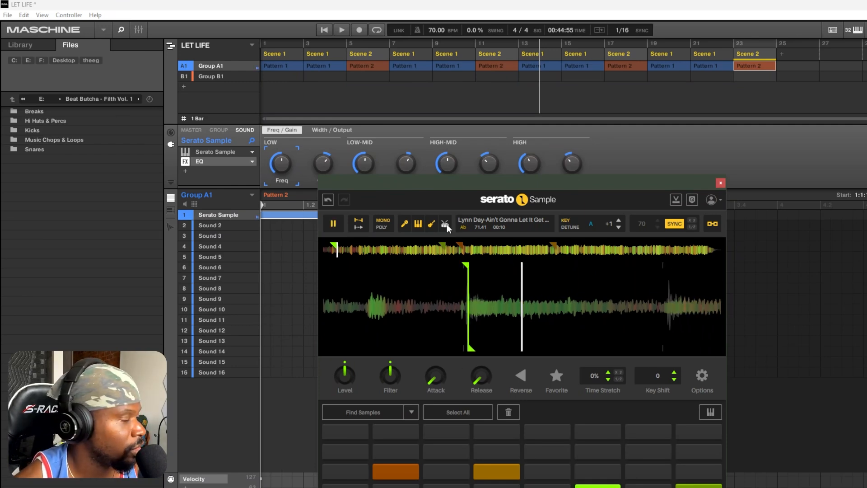
# Try the sample transposed up to +4 in Serato Sample and return its key shift to +1.
pyautogui.click(618, 221)
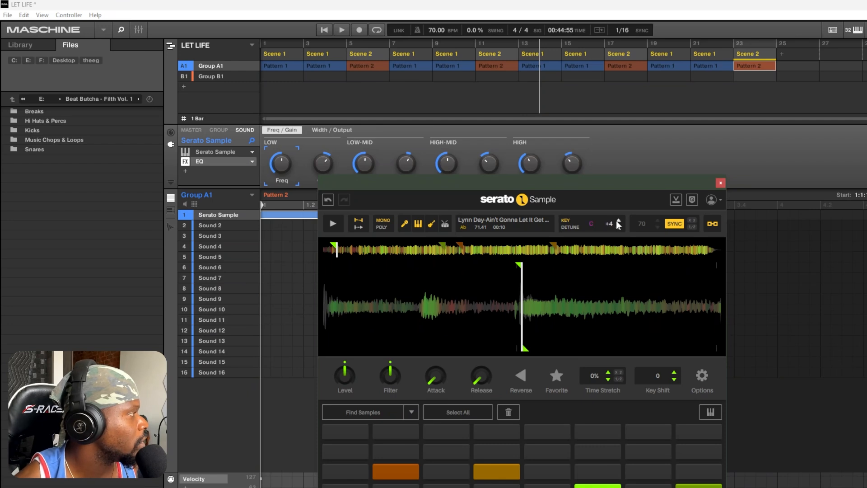
pyautogui.click(618, 227)
pyautogui.click(618, 227)
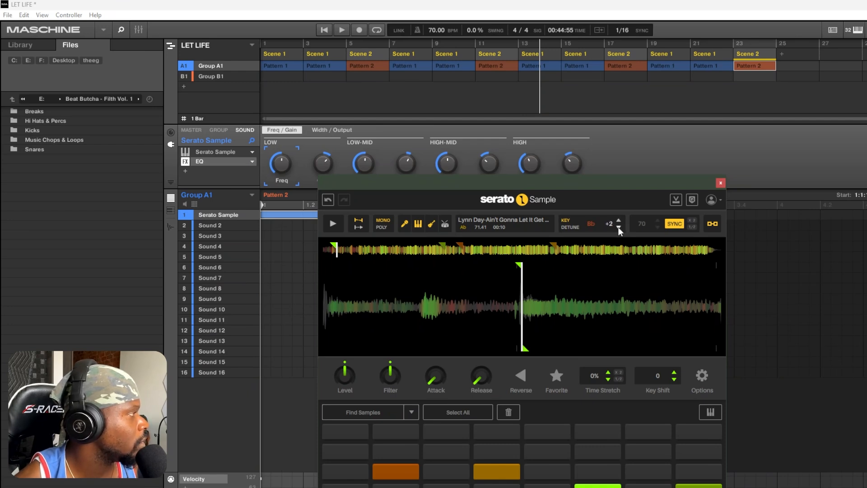
pyautogui.click(618, 228)
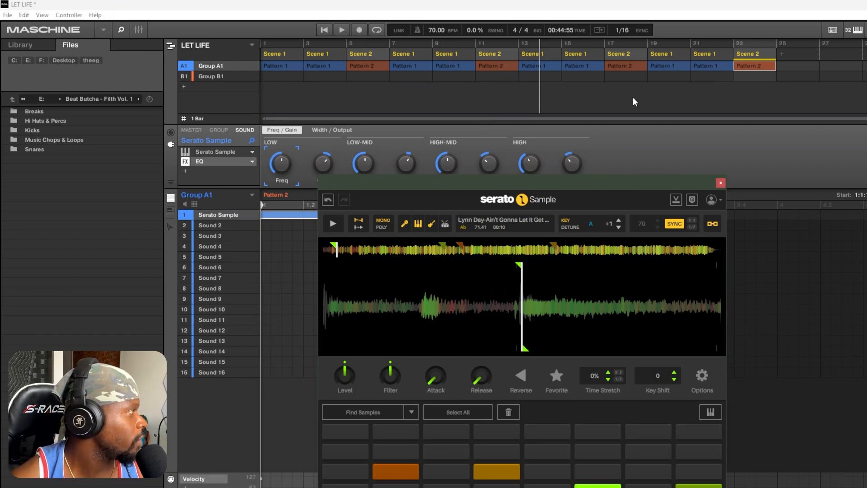
# Extend the song arrangement from bar 25 with Scene 1 twice followed by Scene 2, and save the project.
pyautogui.click(774, 41)
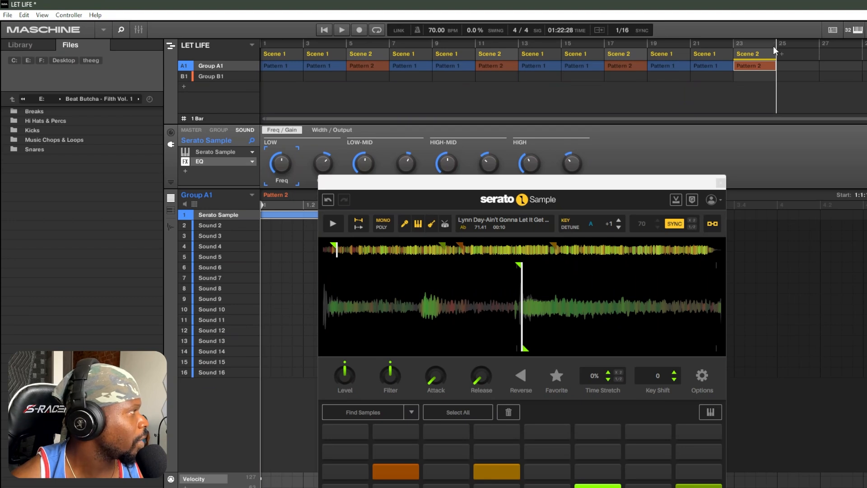
pyautogui.rightClick(781, 53)
pyautogui.moveTo(803, 69)
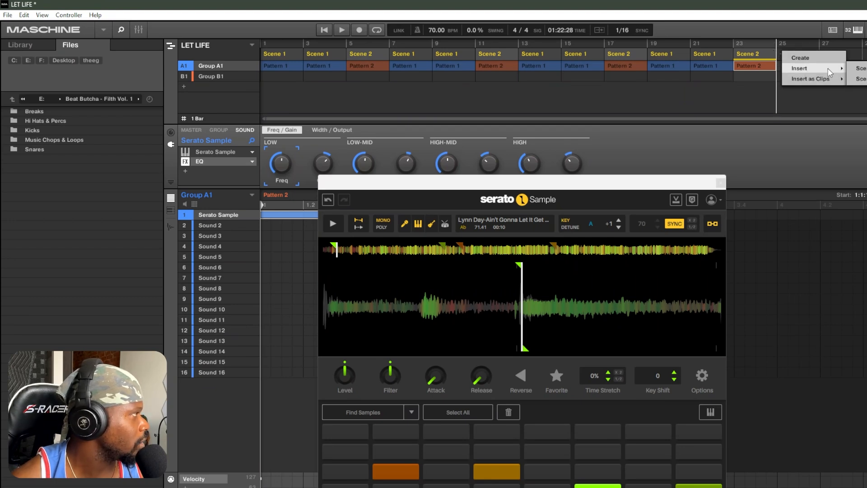
pyautogui.click(860, 69)
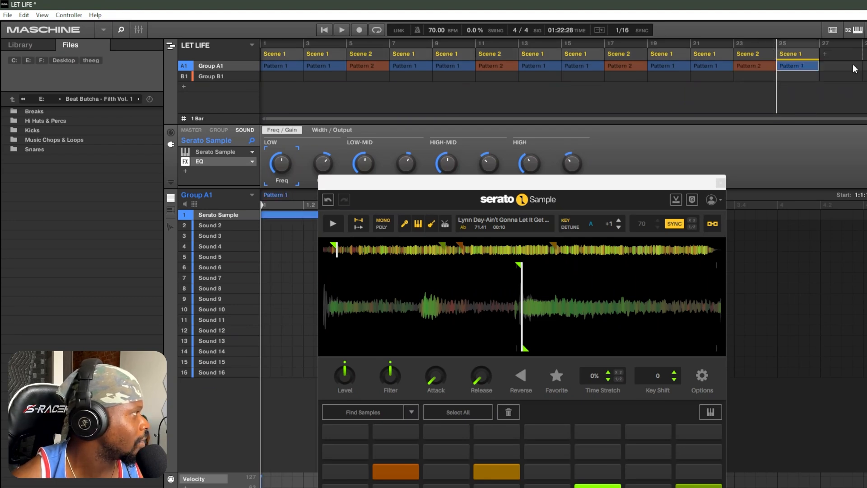
pyautogui.rightClick(822, 50)
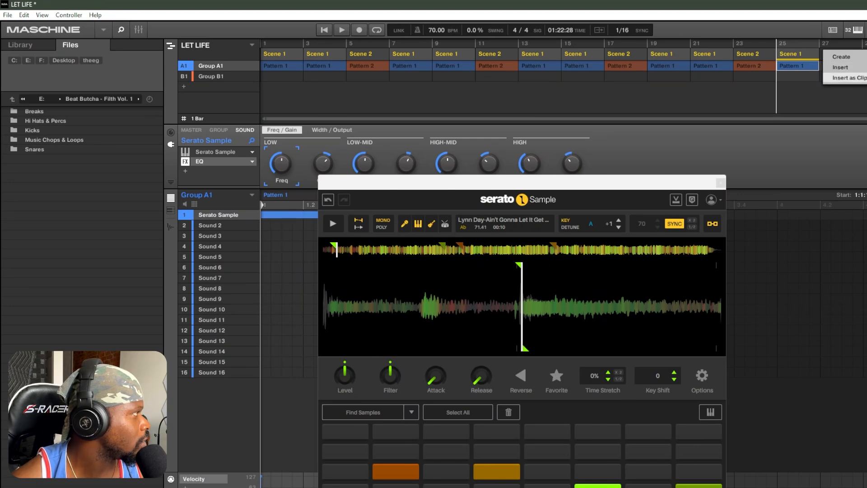
pyautogui.click(860, 67)
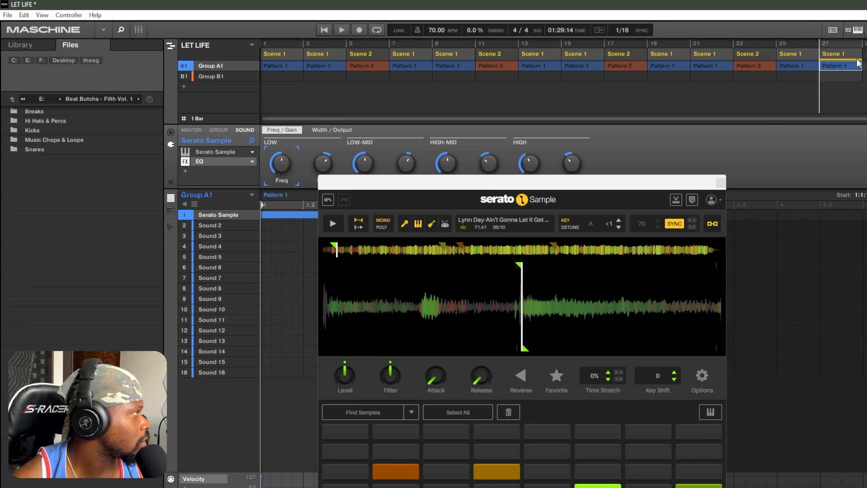
pyautogui.click(864, 55)
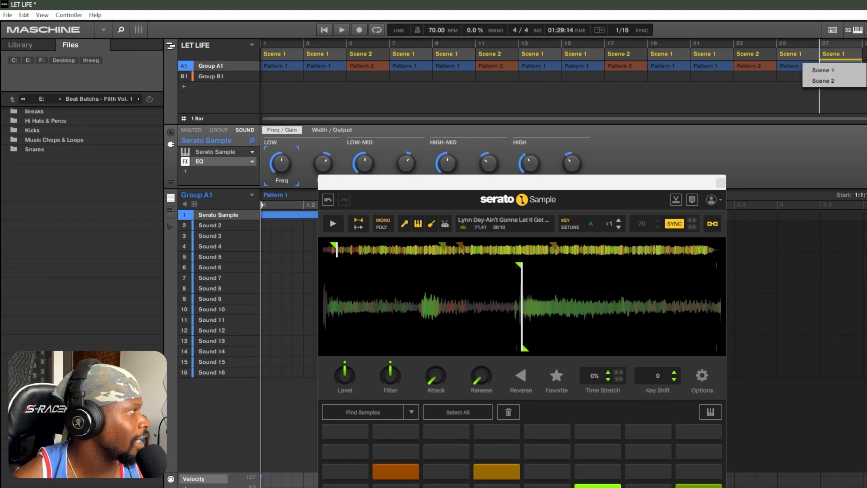
pyautogui.click(856, 80)
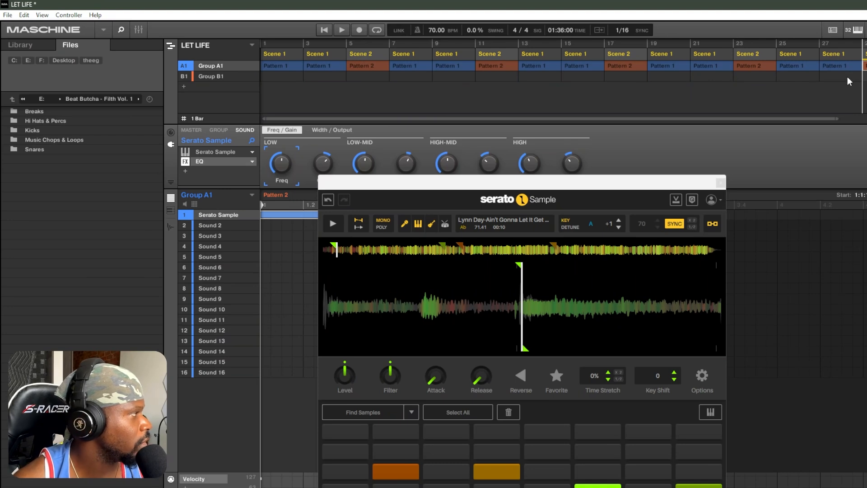
pyautogui.click(7, 15)
pyautogui.click(20, 65)
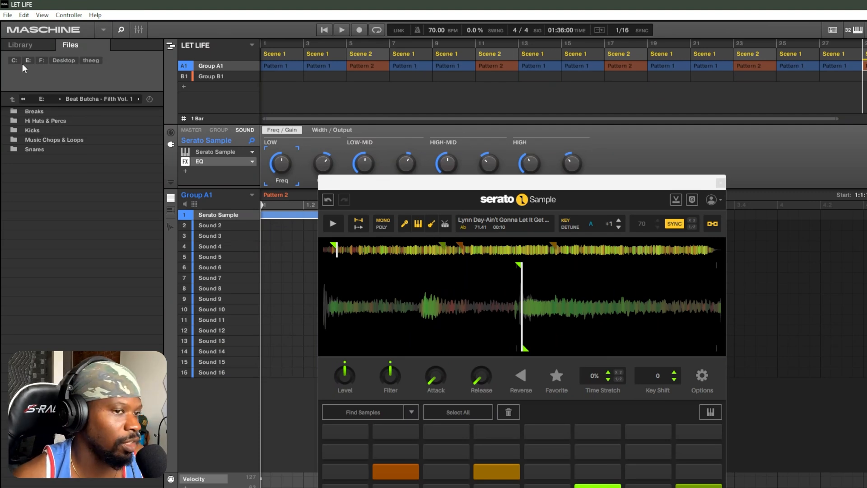